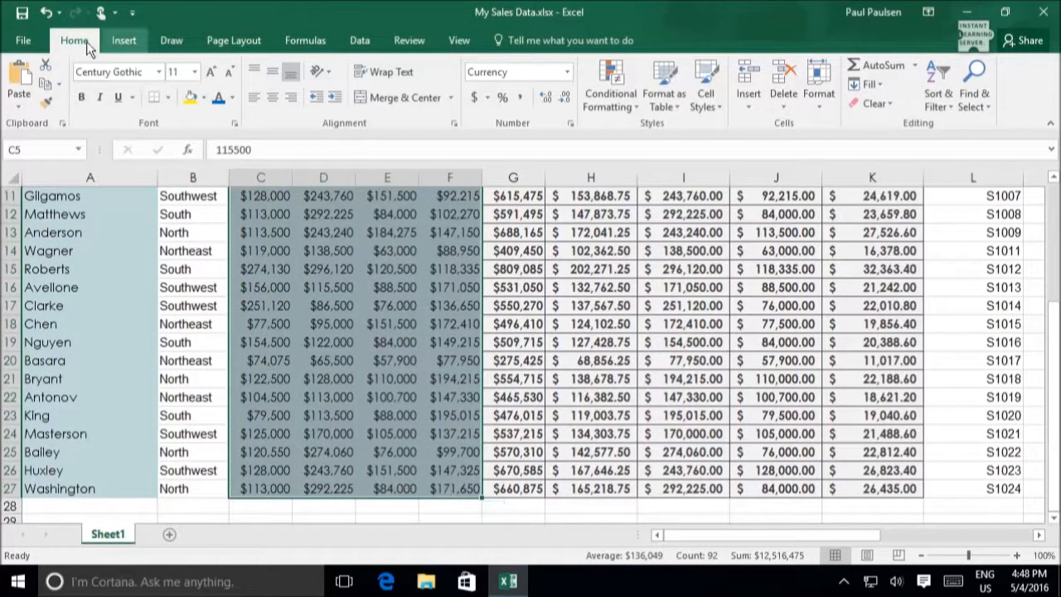
Highlight quarterly sales greater than 250000 in the selected Qtr. 1 to Qtr. 4 cells using Green Fill with Dark Green Text.
left_click(632, 114)
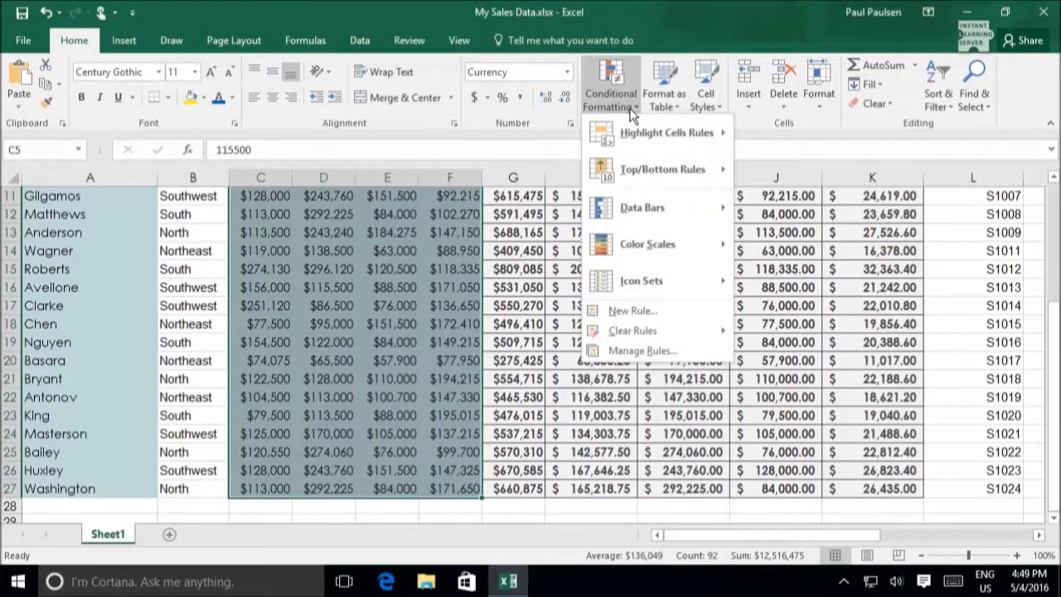
mouse_move(632, 133)
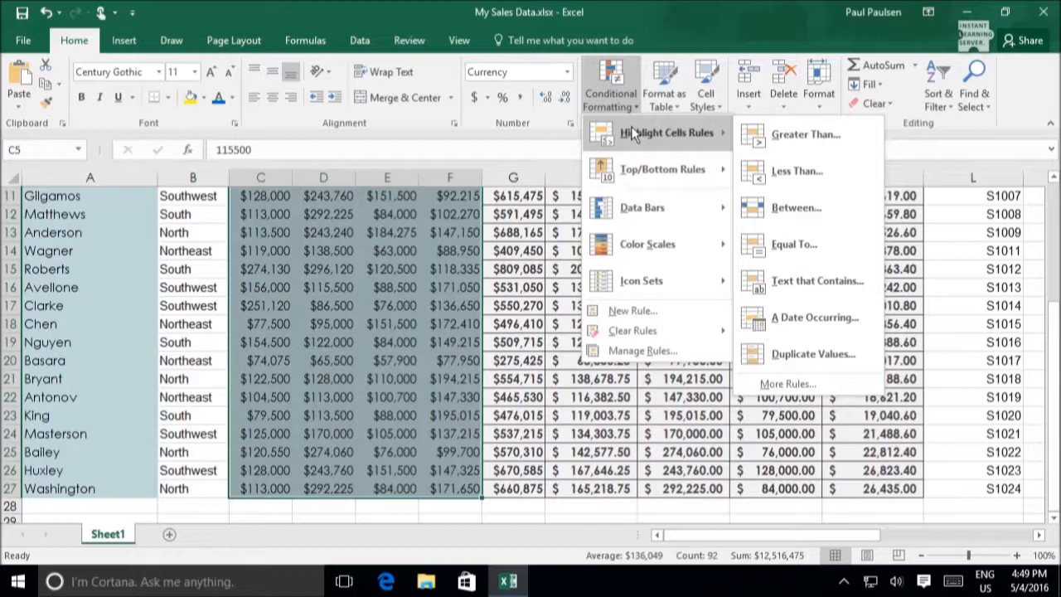
left_click(763, 133)
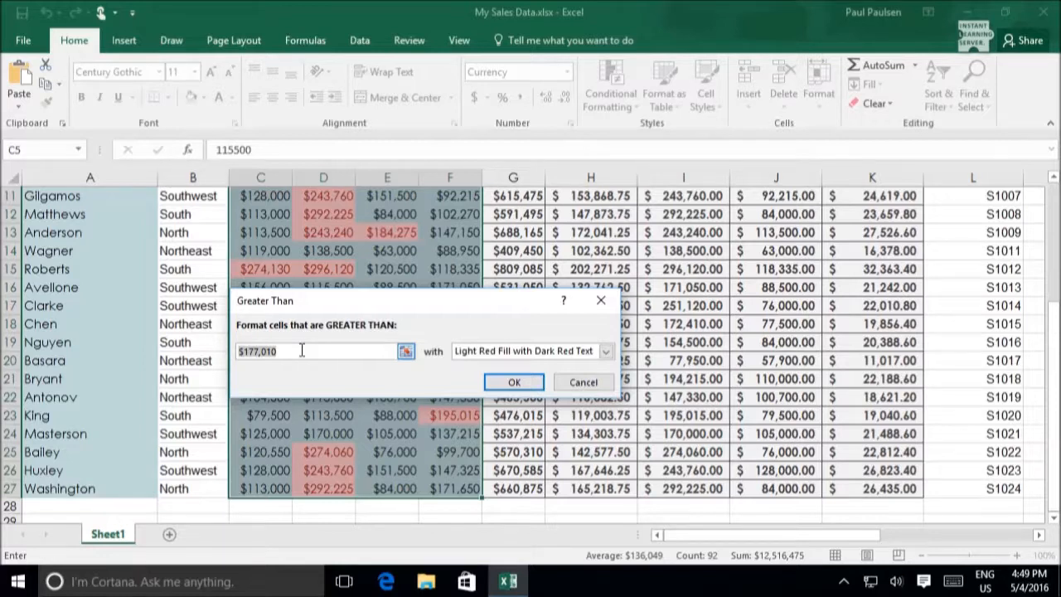
type("250000")
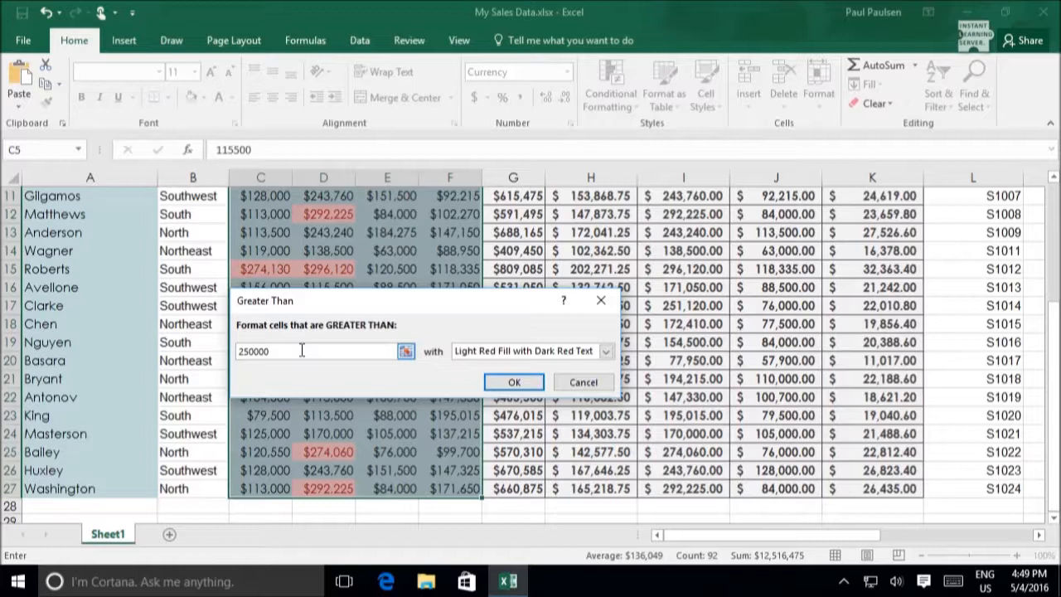
left_click(606, 352)
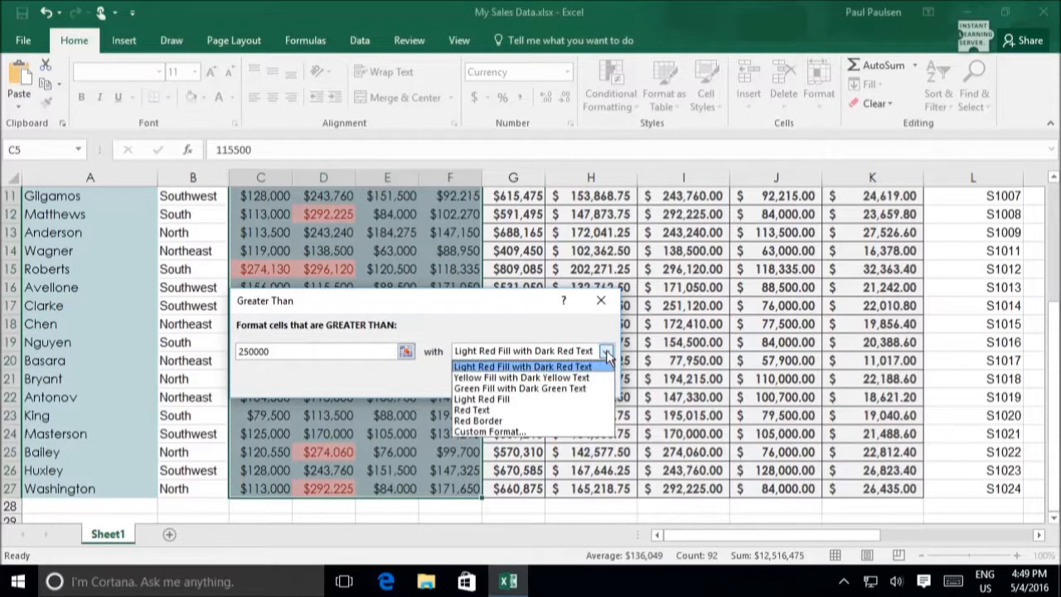
left_click(531, 388)
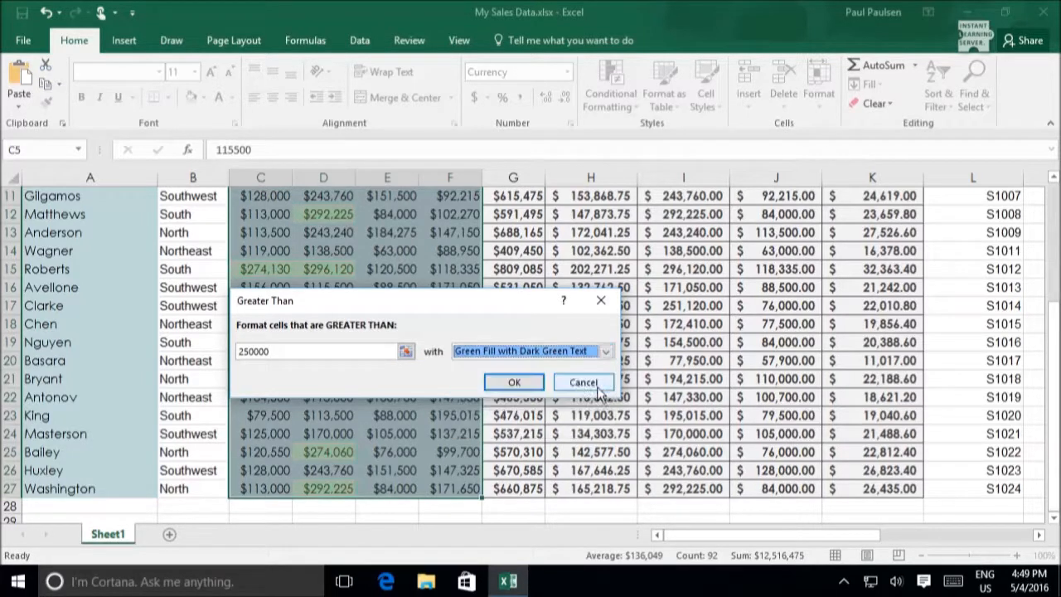
left_click(514, 382)
left_click(518, 292)
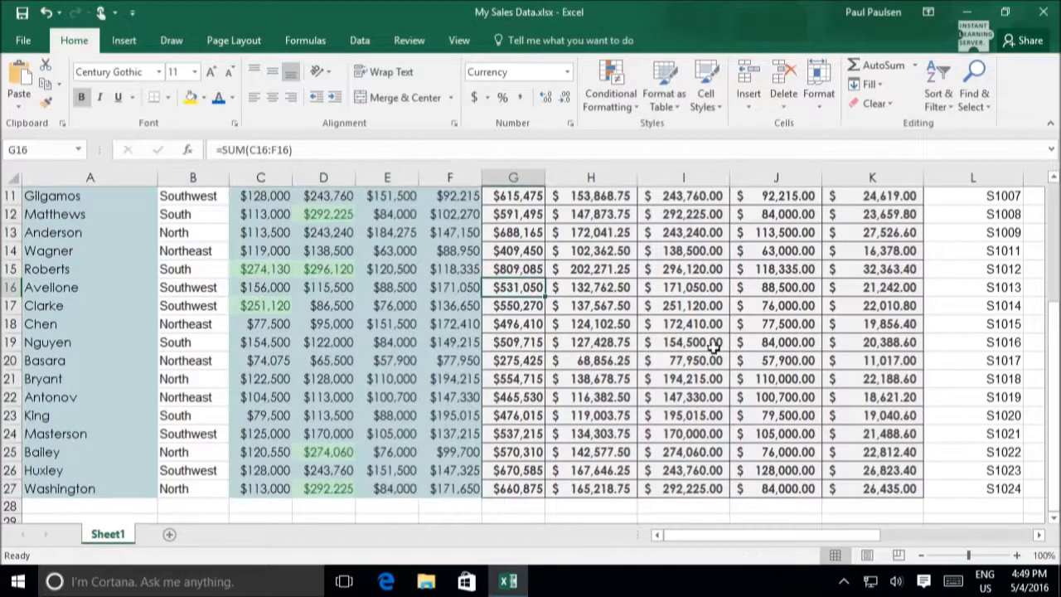
Start a Bottom 10% conditional formatting rule on the Total values in G5:G27 and set its percentage to 25.
scroll(1053, 348, "up", 4)
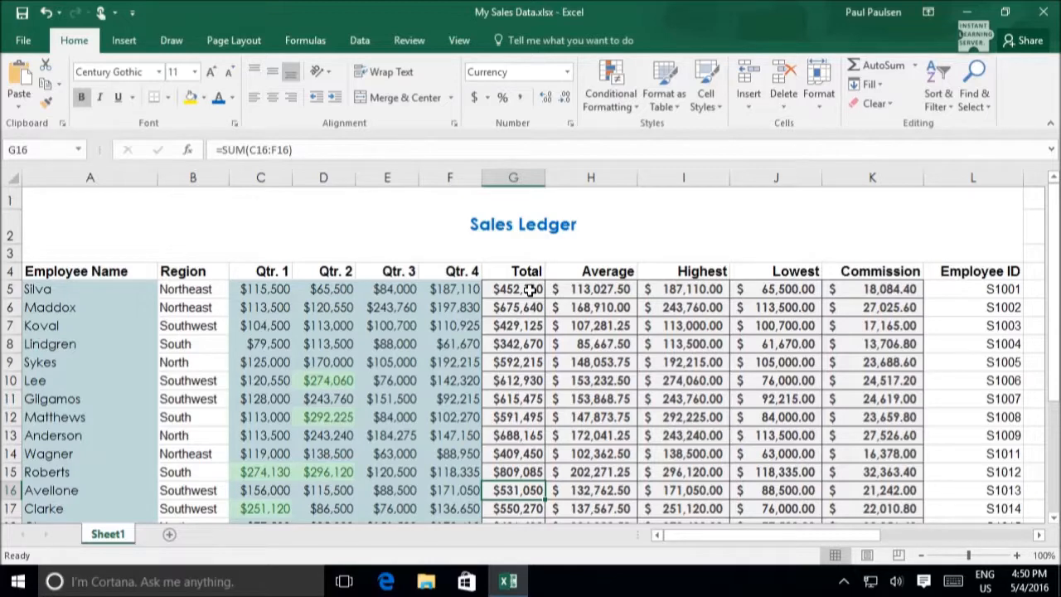
left_click_drag(530, 289, 539, 489)
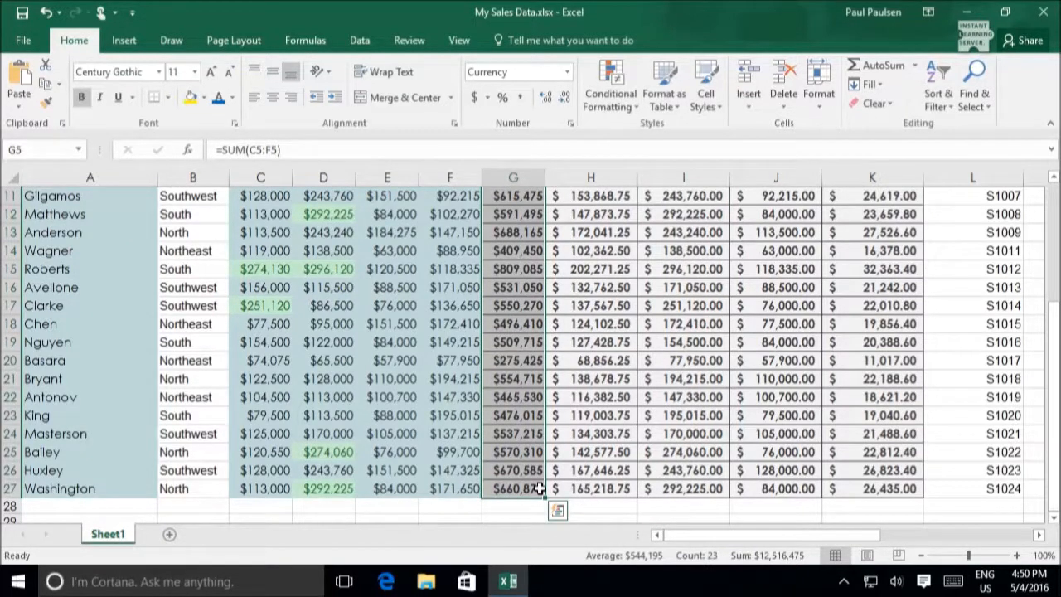
left_click(636, 107)
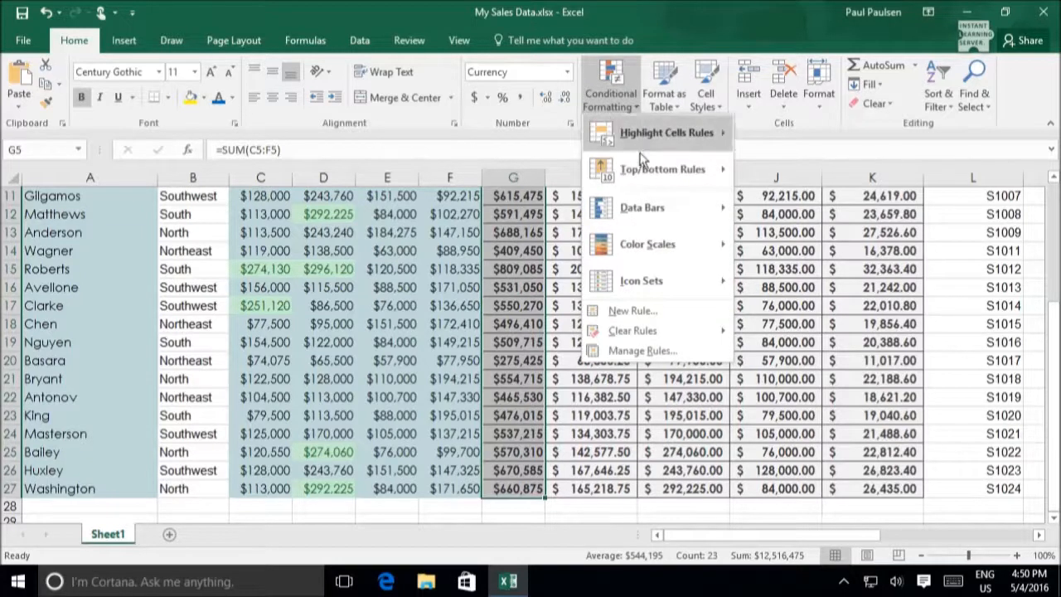
mouse_move(645, 174)
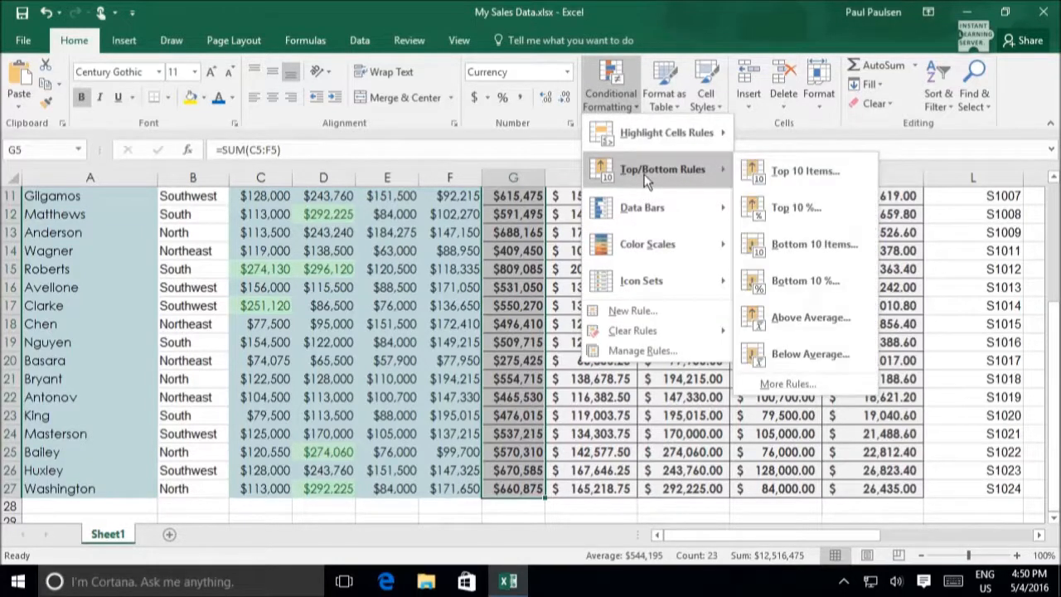
left_click(788, 281)
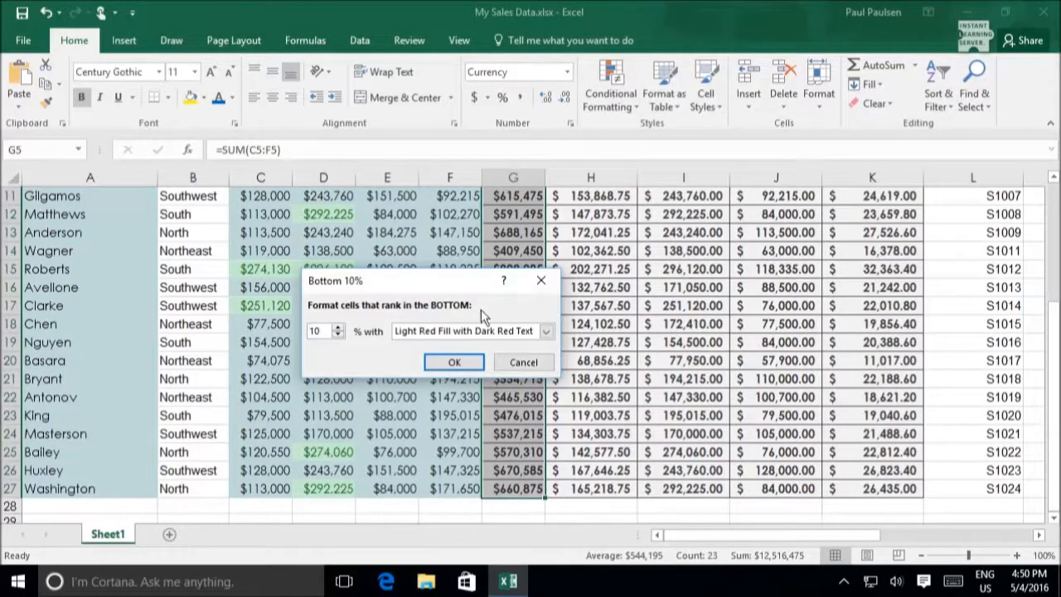
left_click(338, 328)
left_click(338, 328)
left_click(338, 328)
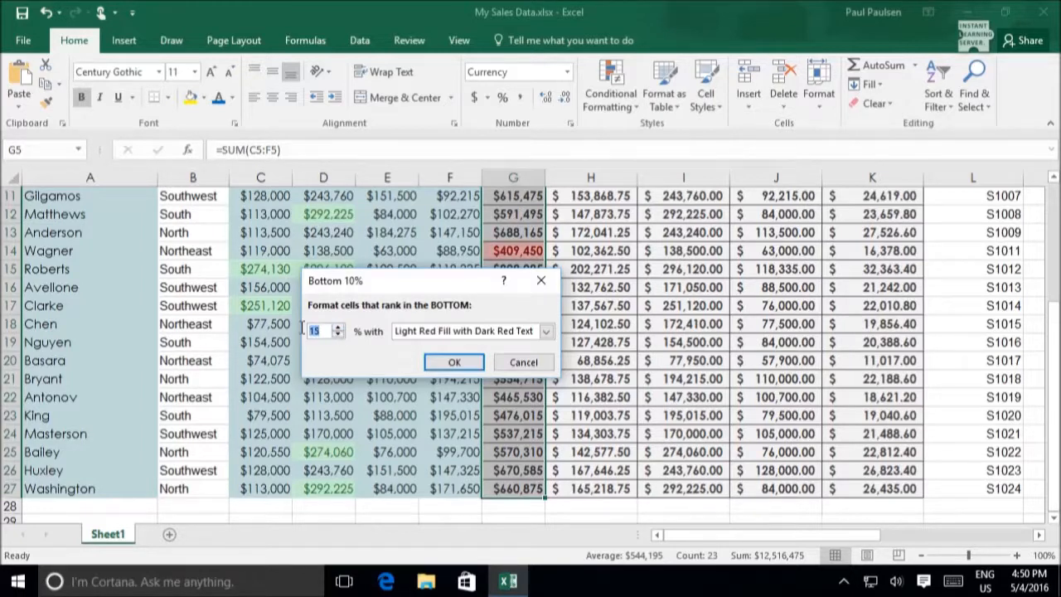
type("25")
Choose Light Red Fill as the format of the bottom 25% rule and apply it to the Total column.
left_click(545, 332)
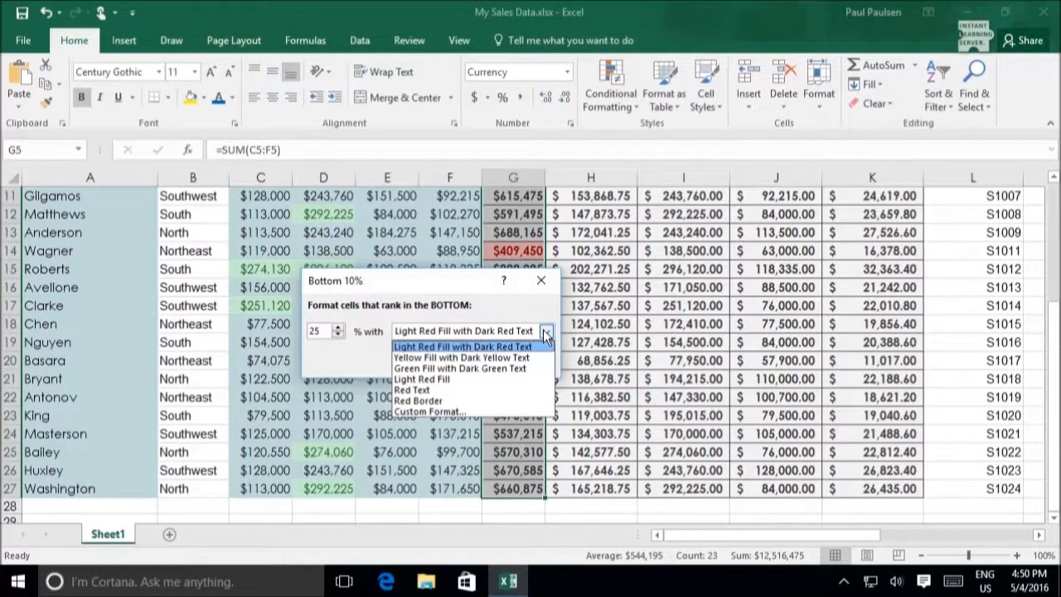
left_click(537, 378)
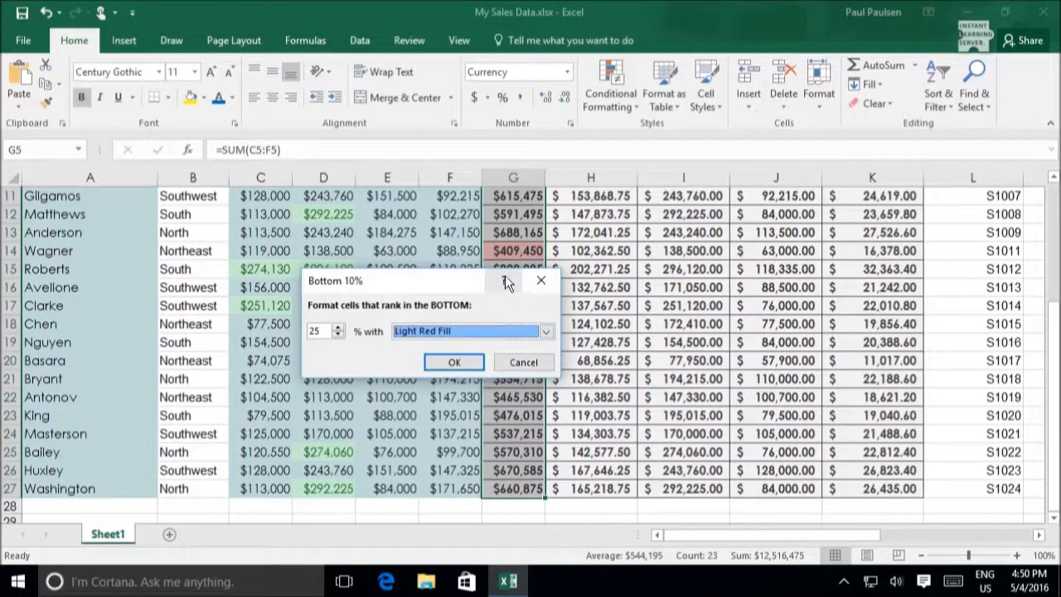
left_click_drag(459, 278, 365, 280)
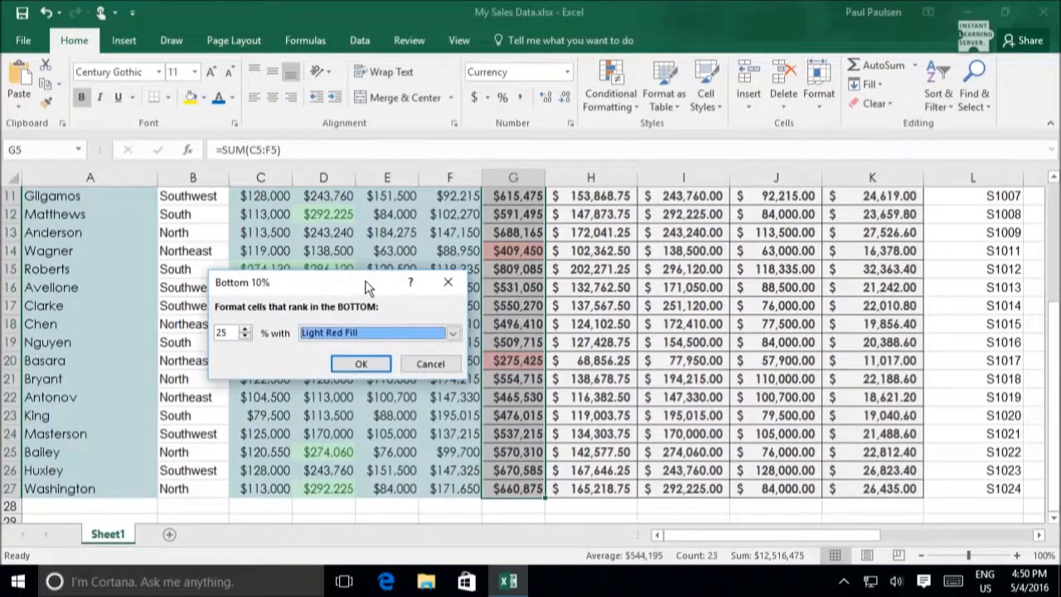
left_click(363, 364)
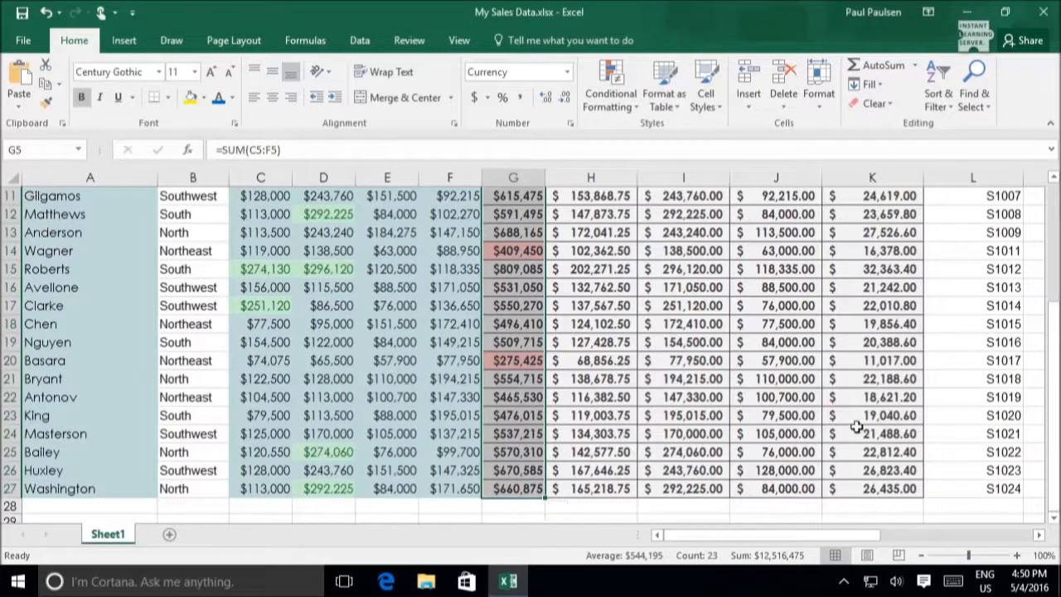
scroll(440, 322, "up", 4)
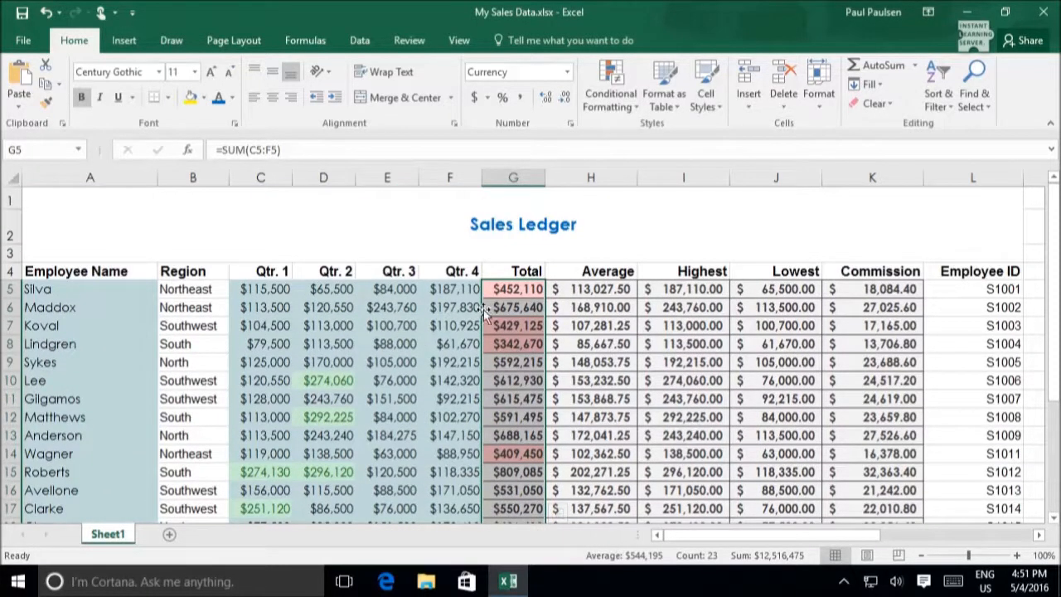
left_click(442, 305)
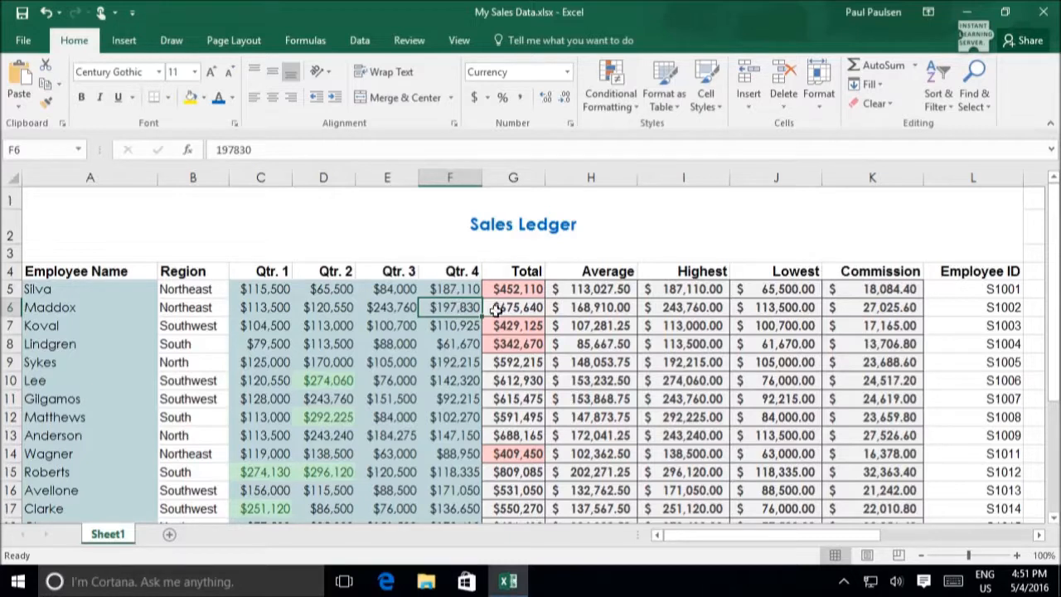
Highlight the top 10% of the Average values in H5:H27 with Green Fill with Dark Green Text.
left_click_drag(604, 288, 630, 494)
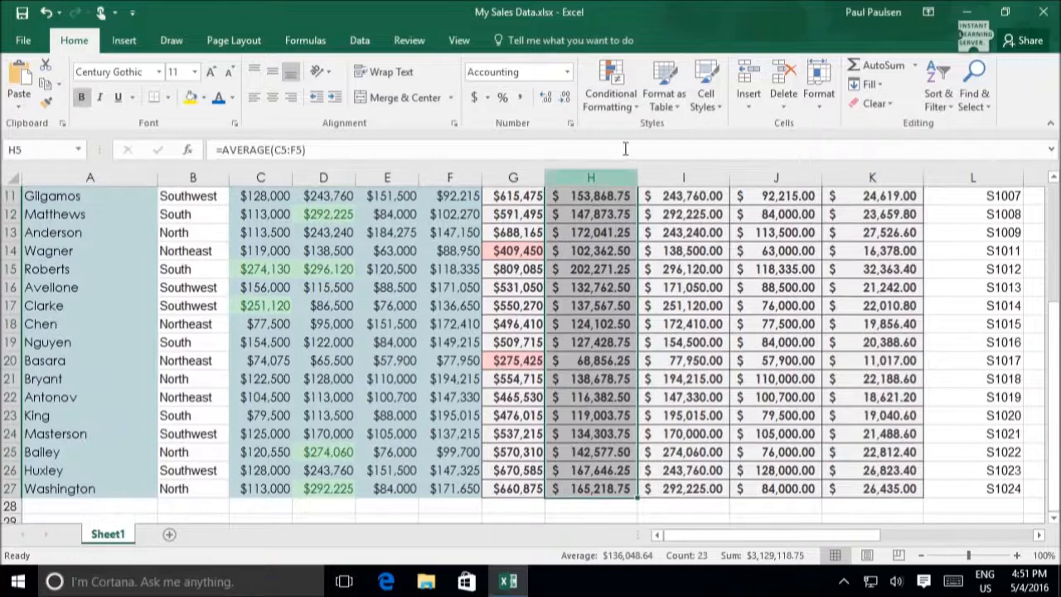
left_click(633, 111)
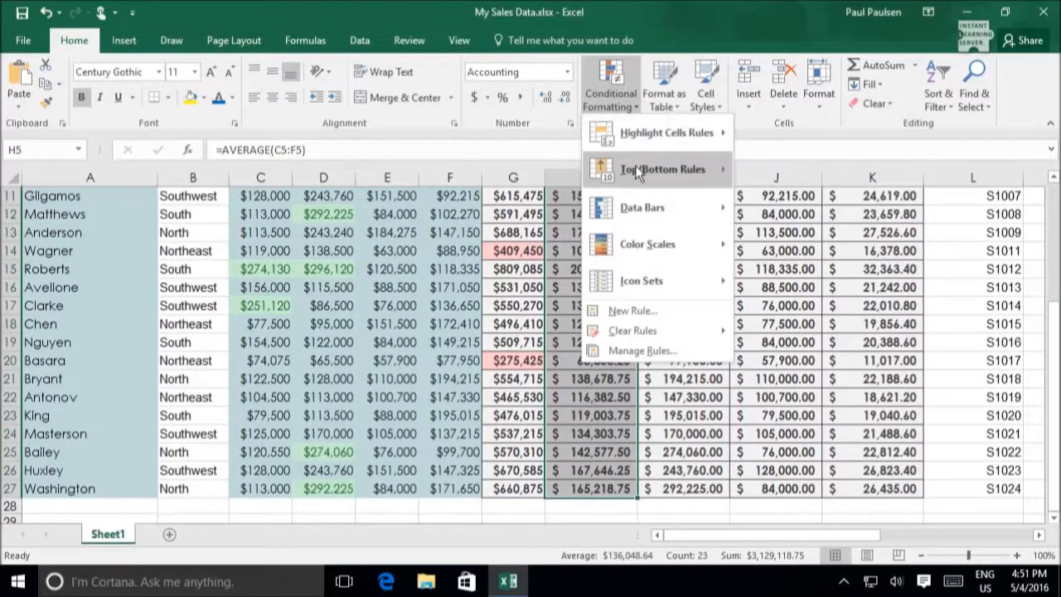
mouse_move(636, 170)
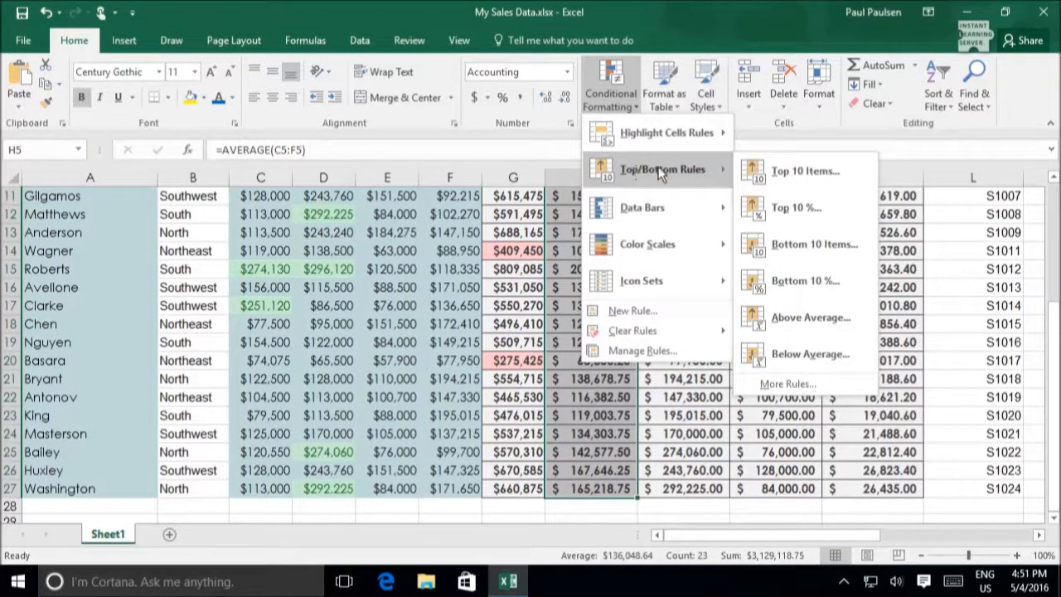
left_click(789, 214)
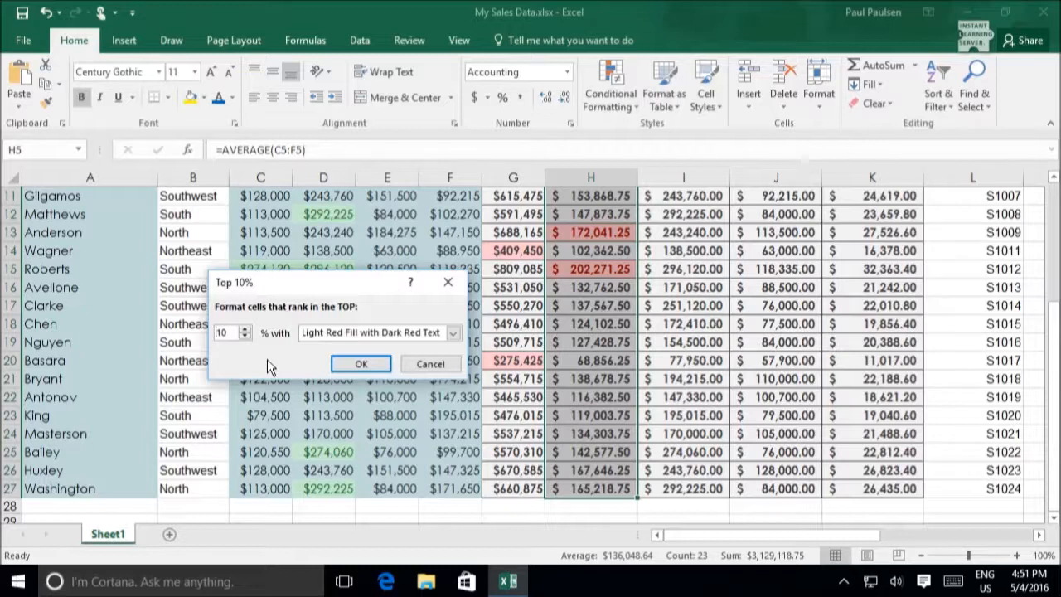
left_click(453, 333)
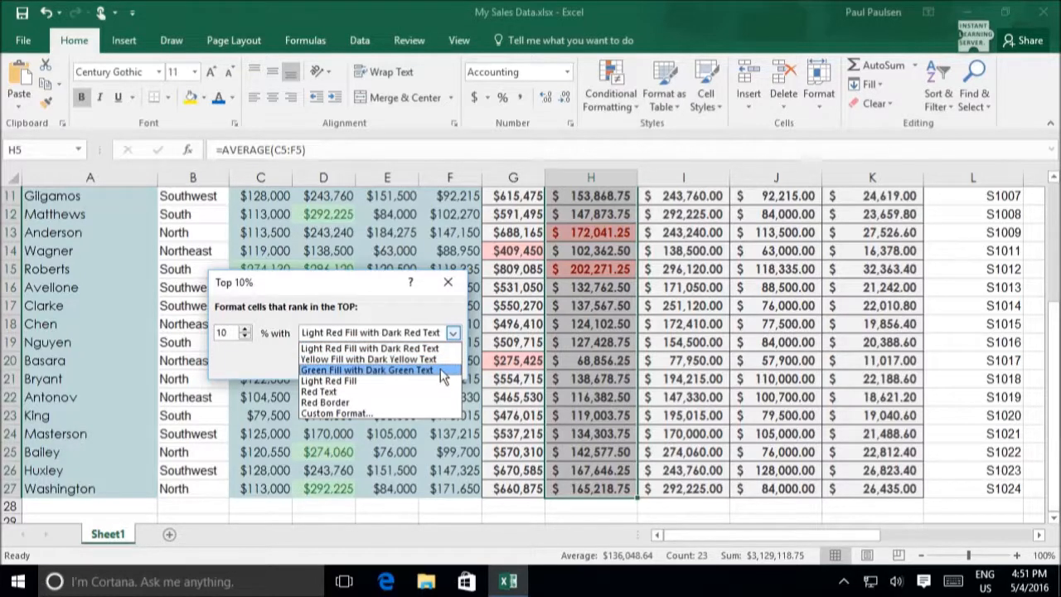
left_click(440, 368)
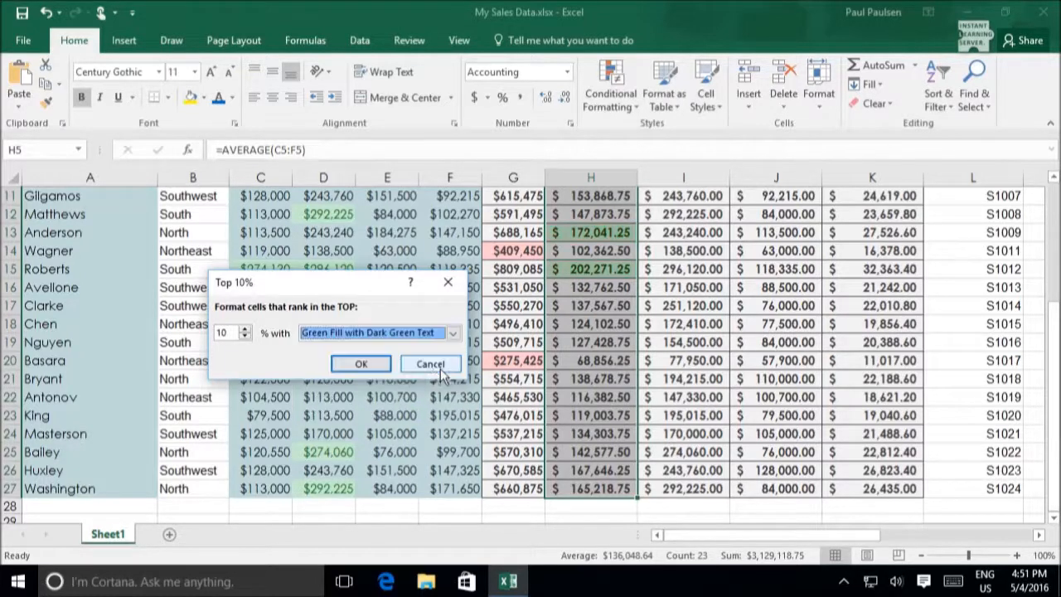
left_click(362, 365)
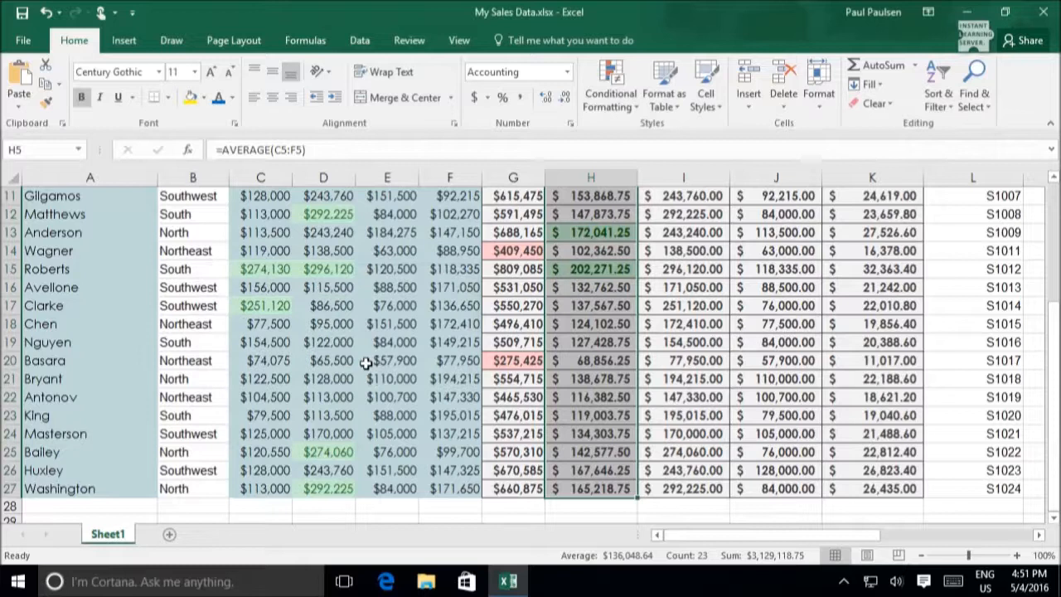
left_click(499, 214)
Add blue gradient-fill data bars to the Commission values in K5:K27.
left_click_drag(1053, 464, 1053, 356)
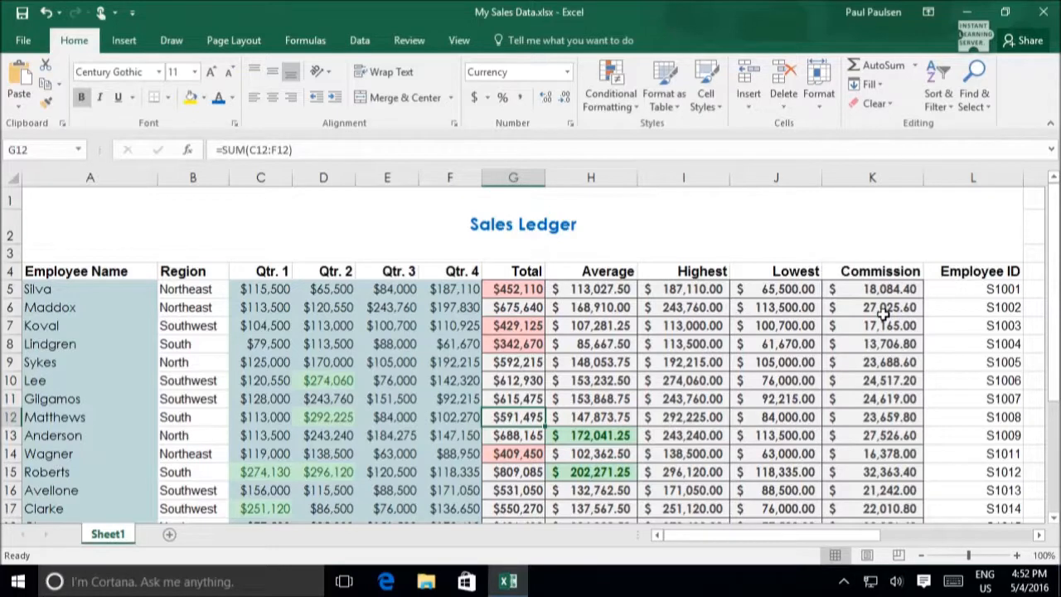
left_click_drag(885, 289, 896, 453)
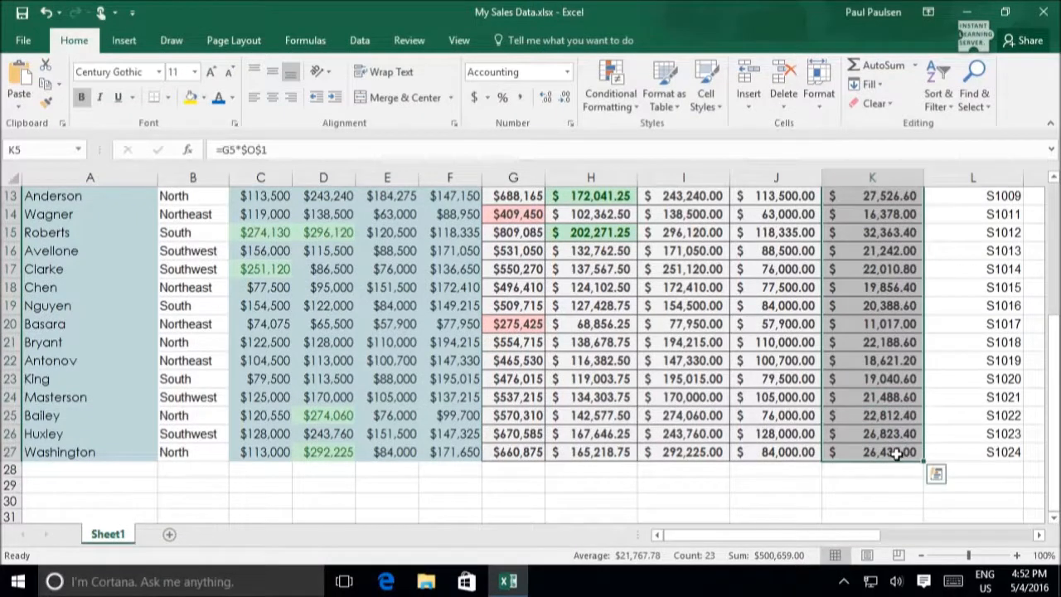
left_click(635, 113)
mouse_move(642, 214)
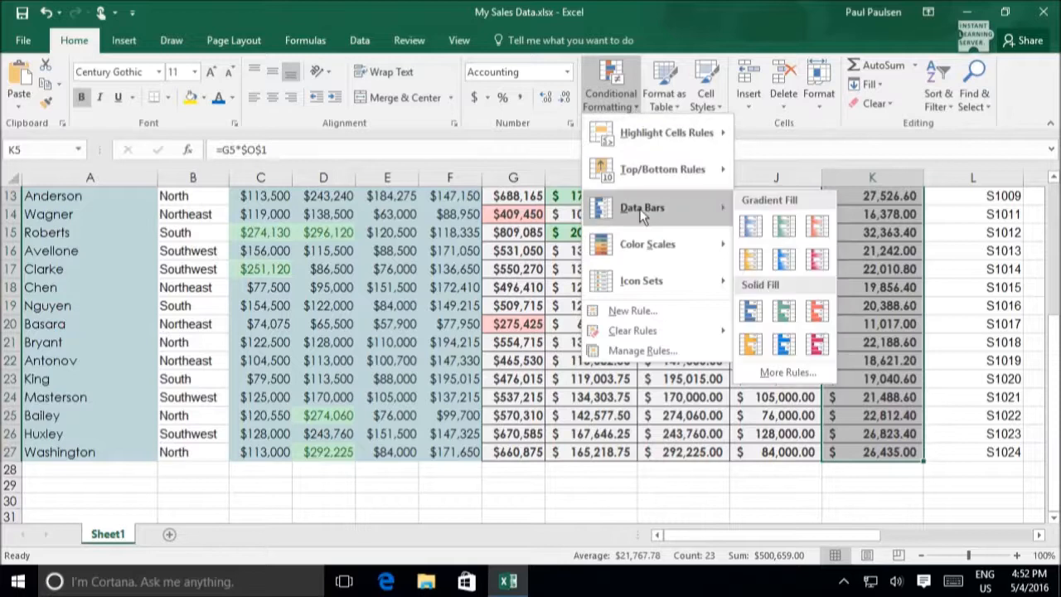
left_click(752, 228)
scroll(750, 220, "up", 1)
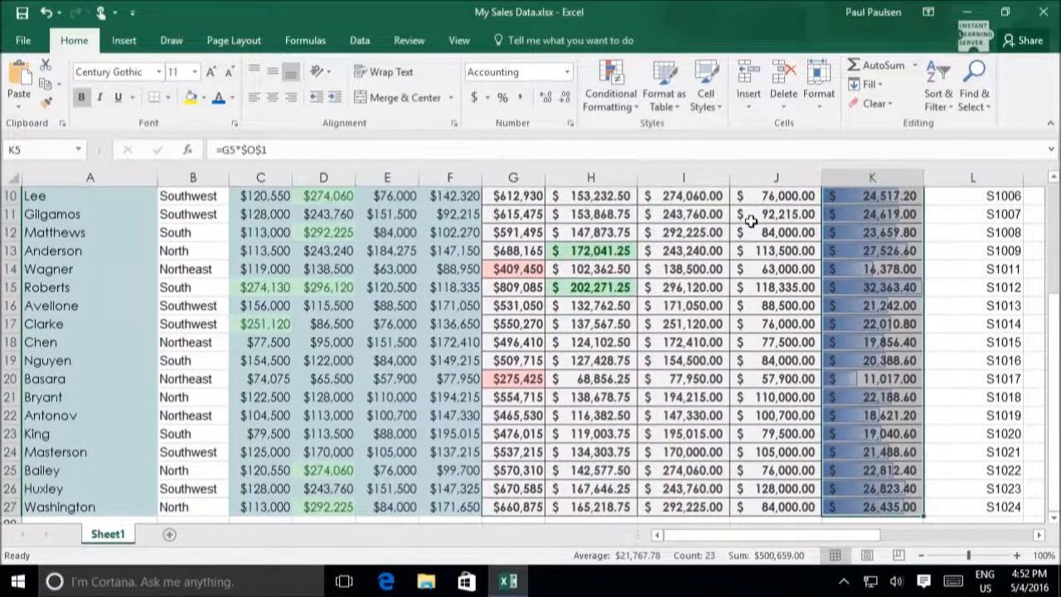
left_click_drag(1050, 398, 1056, 234)
left_click(677, 237)
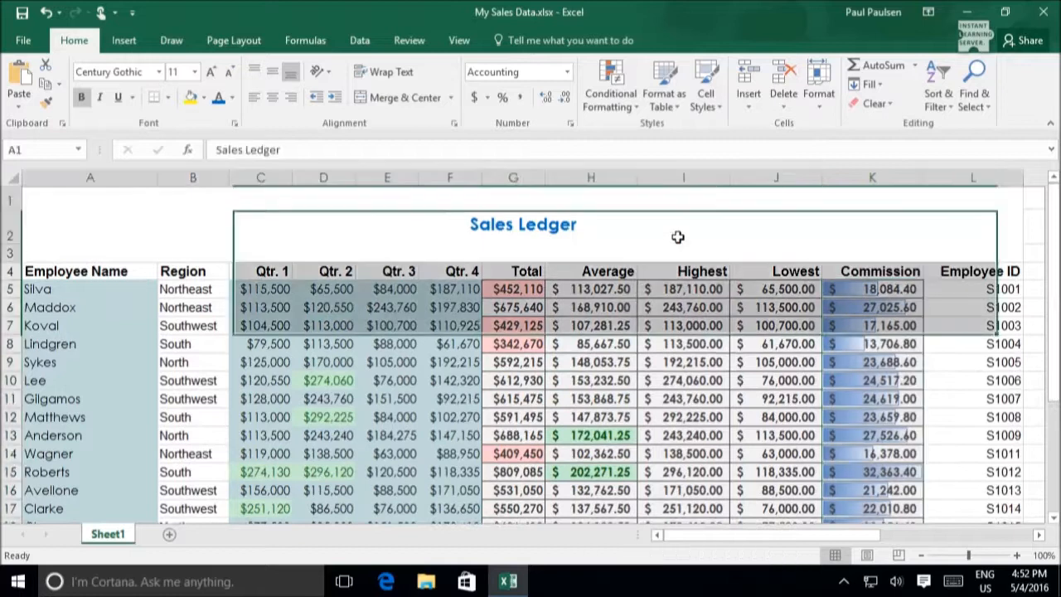
left_click(141, 275)
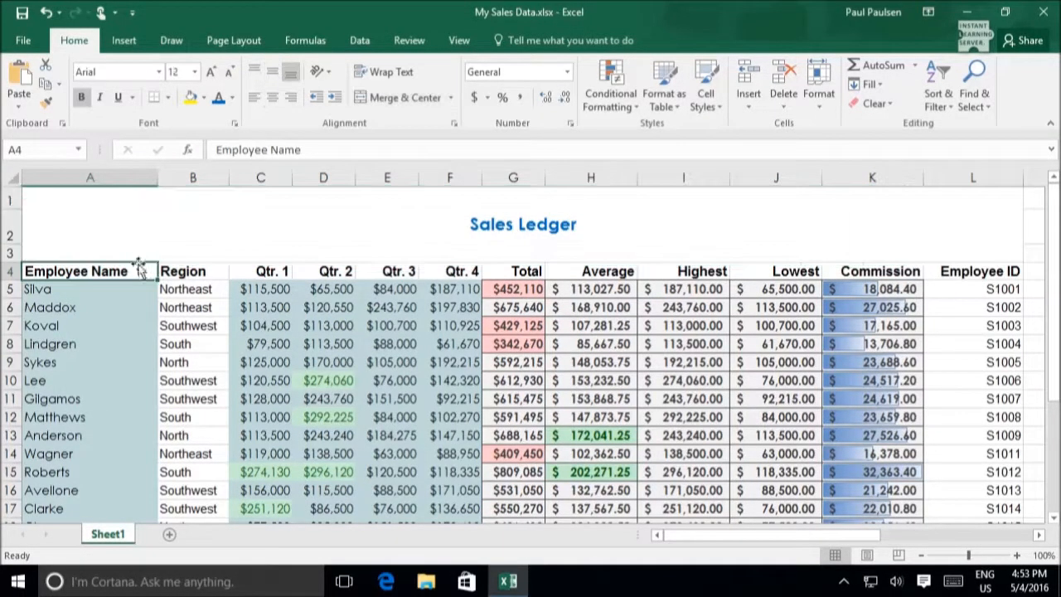